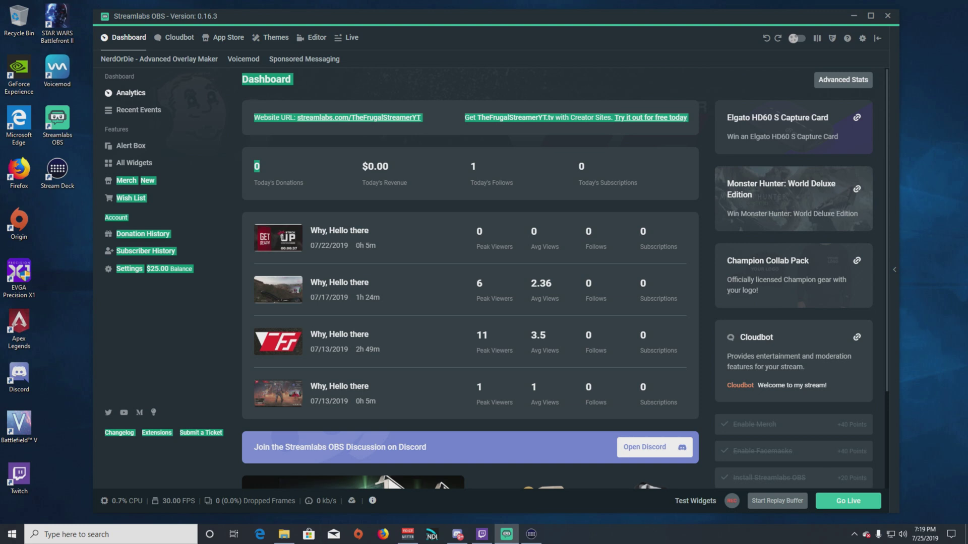
Enable the in-game overlay in the Game Overlay settings and set its opacity to 50%.
{"action": "scroll", "coordinate": [496, 278], "scroll_direction": "down", "scroll_amount": 1}
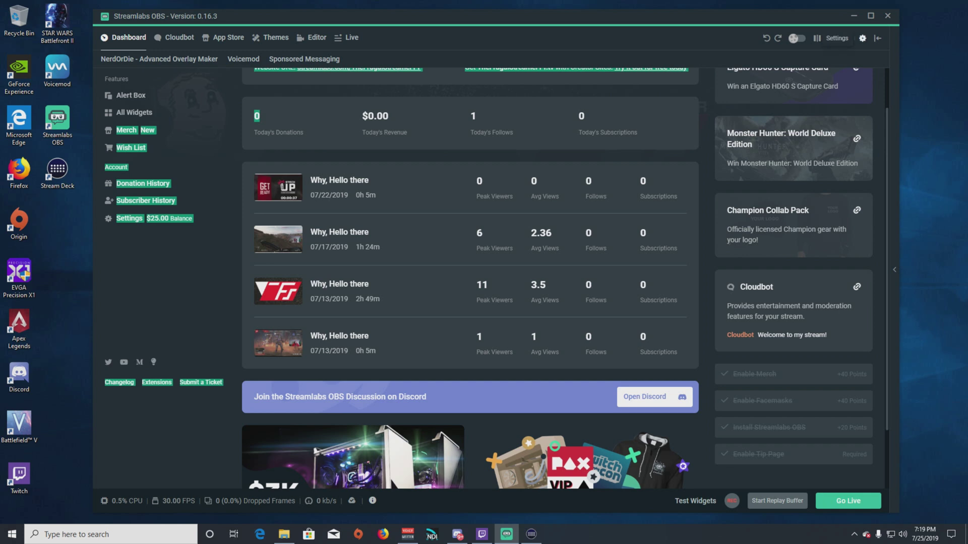
{"action": "left_click_drag", "start_coordinate": [702, 17], "coordinate": [694, 19]}
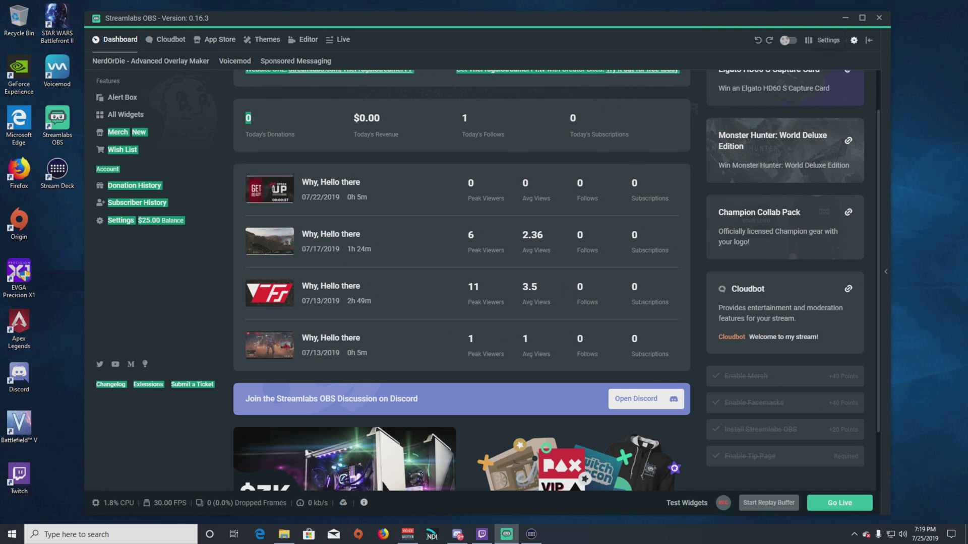
{"action": "left_click", "coordinate": [853, 40]}
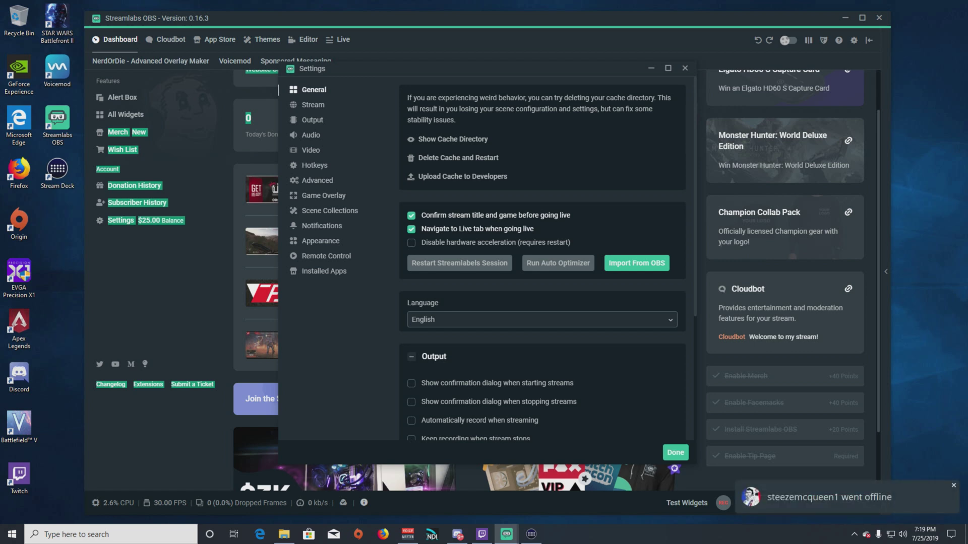
{"action": "left_click", "coordinate": [323, 196]}
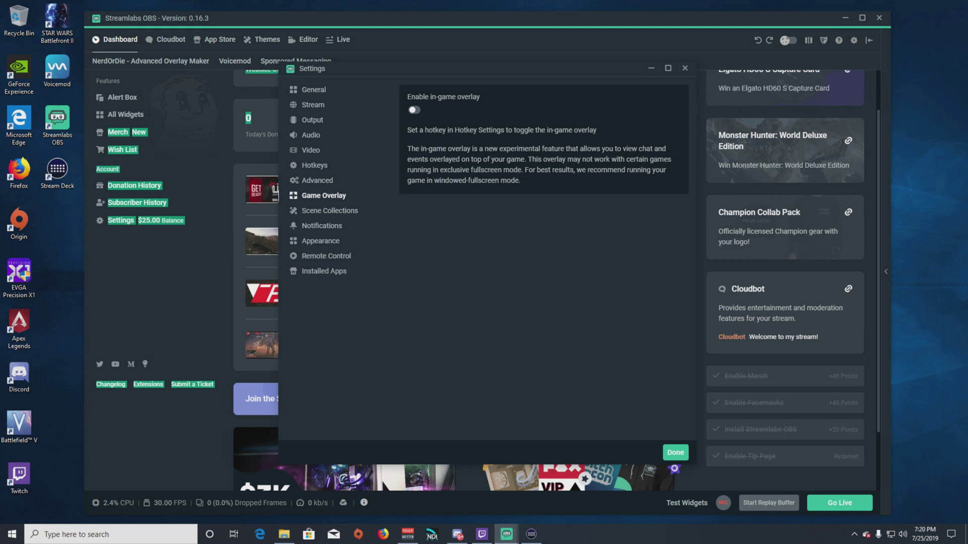
{"action": "left_click", "coordinate": [414, 110]}
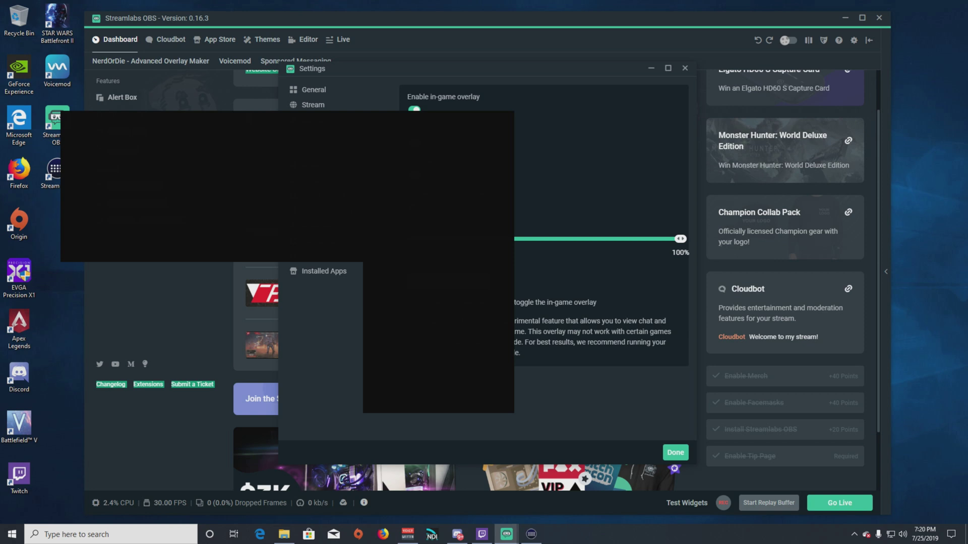
{"action": "left_click_drag", "start_coordinate": [680, 239], "coordinate": [544, 239]}
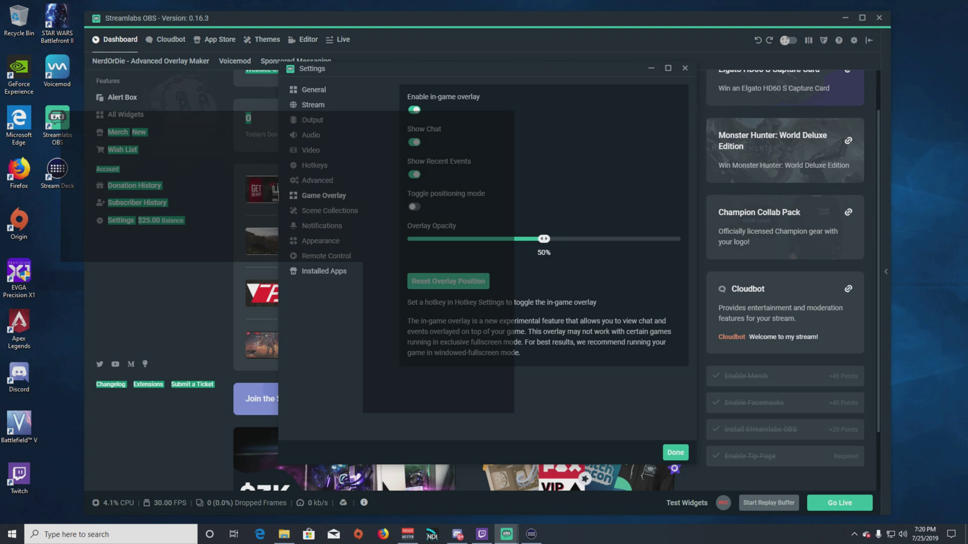
Use the overlay positioning mode to place Chat along the desktop's right edge and Recent Events in its upper-left corner, then leave the mode.
{"action": "left_click", "coordinate": [414, 206]}
{"action": "left_click_drag", "start_coordinate": [413, 217], "coordinate": [858, 224]}
{"action": "left_click_drag", "start_coordinate": [270, 229], "coordinate": [214, 120]}
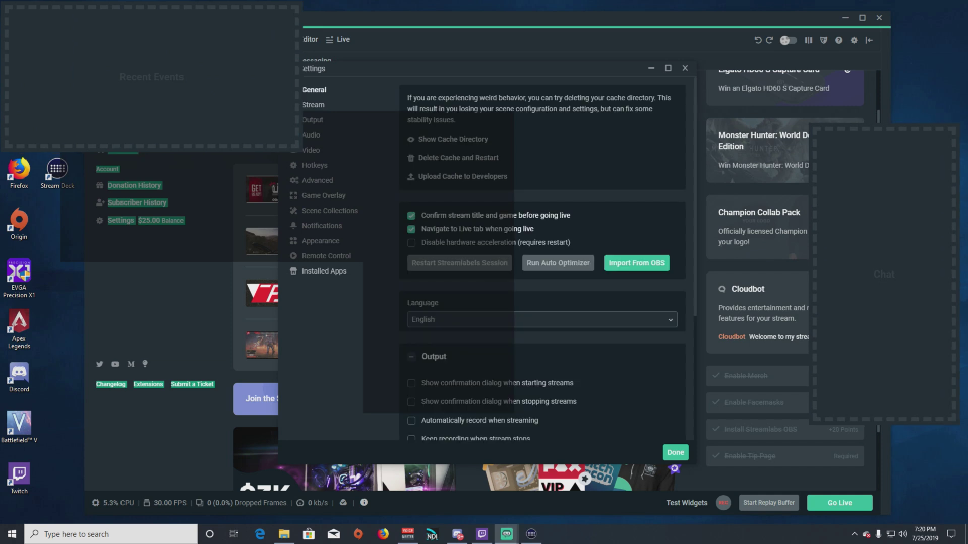
{"action": "left_click", "coordinate": [323, 196]}
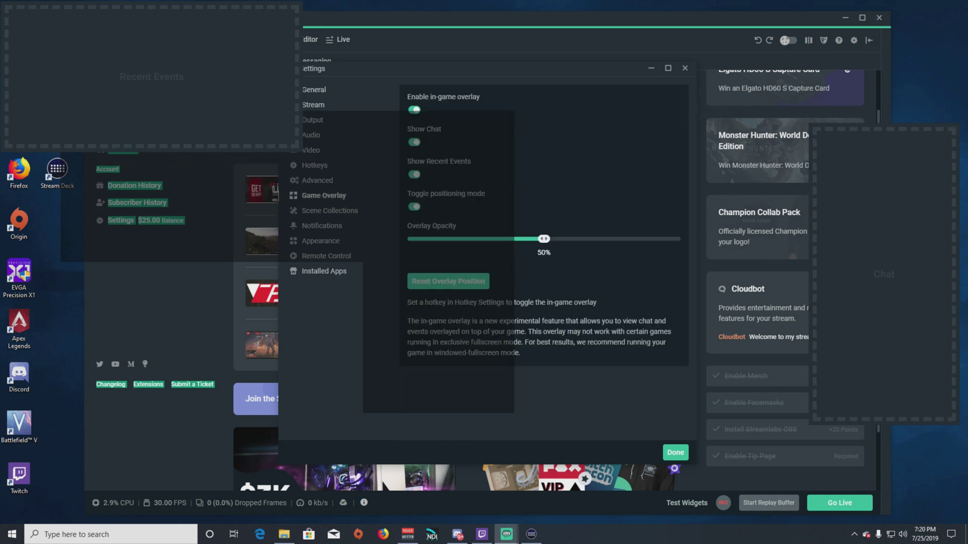
{"action": "left_click", "coordinate": [414, 207]}
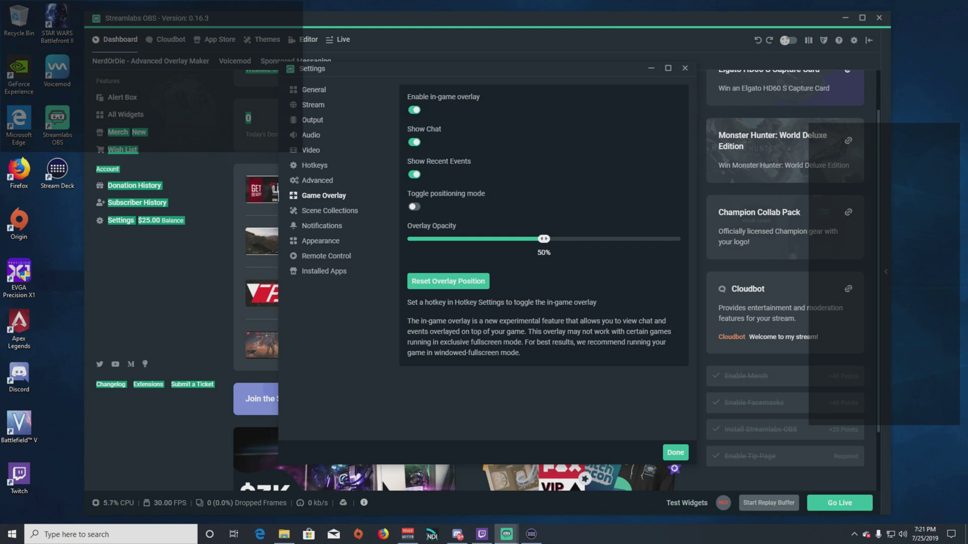
Reload the in-game overlay by disabling it and enabling it again.
{"action": "left_click", "coordinate": [414, 109]}
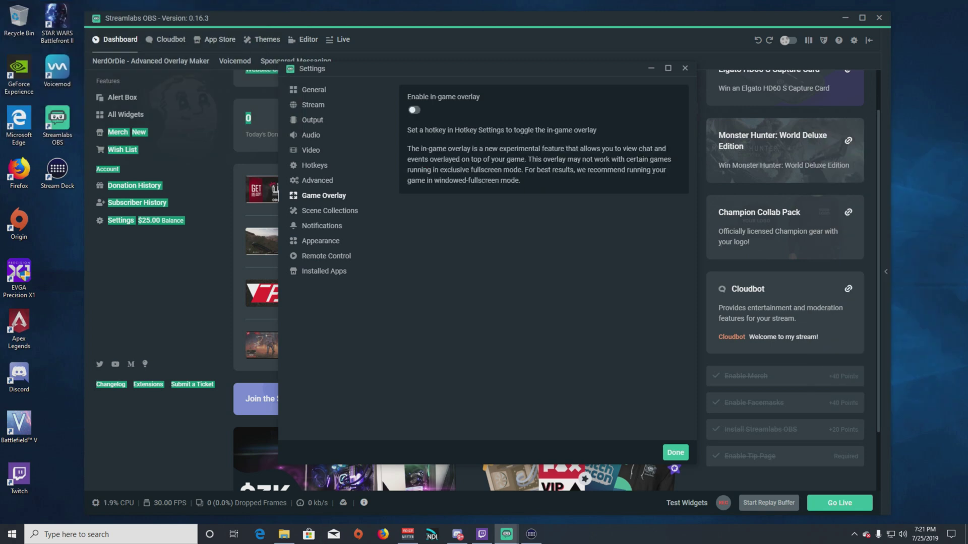
{"action": "left_click", "coordinate": [414, 110]}
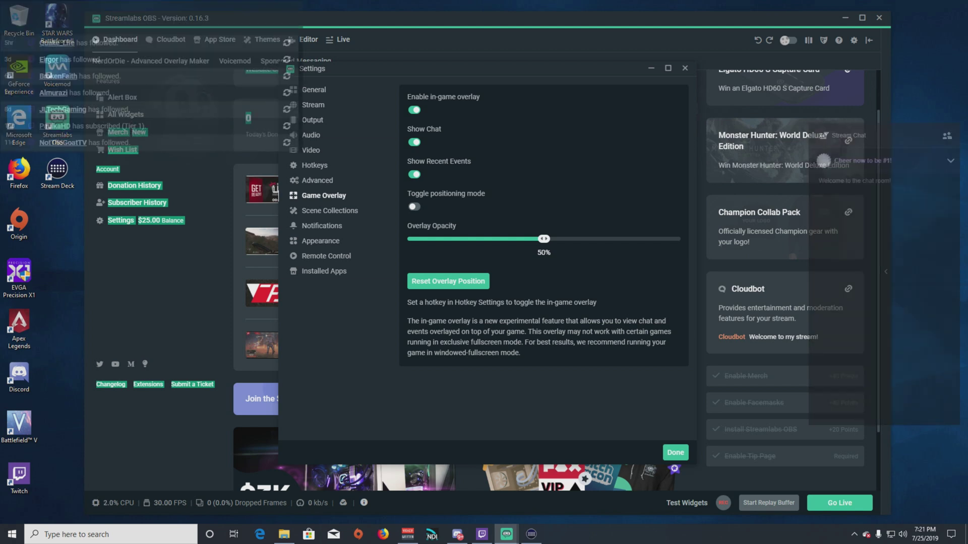
{"action": "left_click_drag", "start_coordinate": [543, 239], "coordinate": [680, 239]}
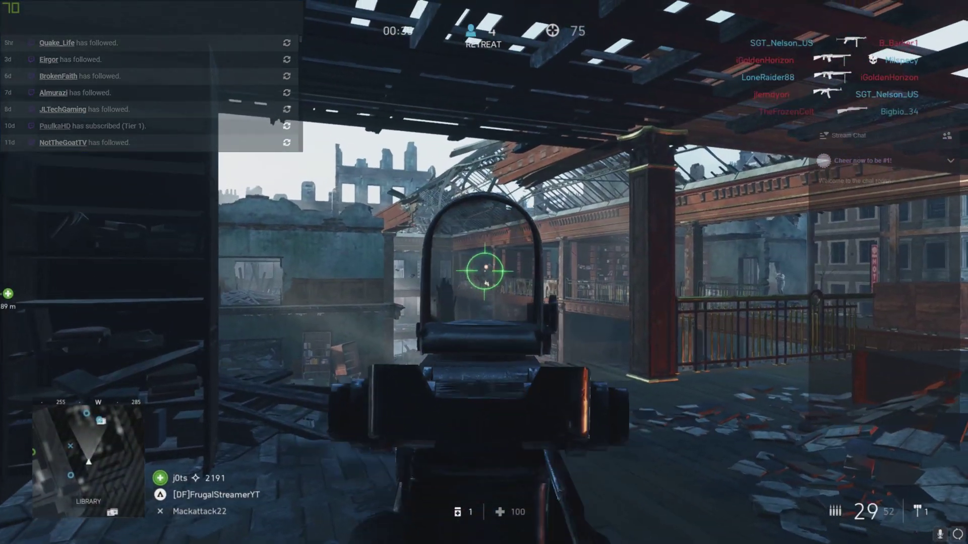
{"action": "left_click", "coordinate": [485, 270]}
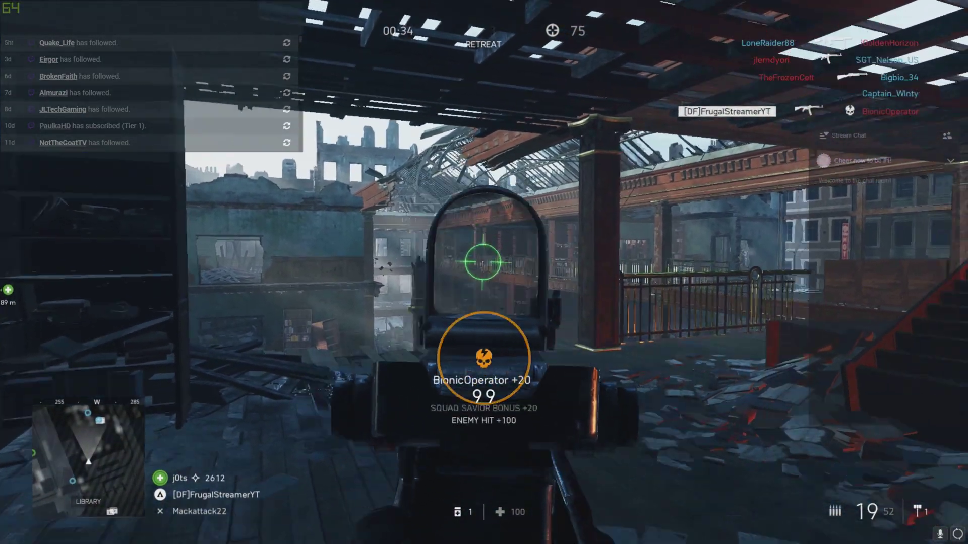
{"action": "key", "text": "r"}
{"action": "key", "text": "w"}
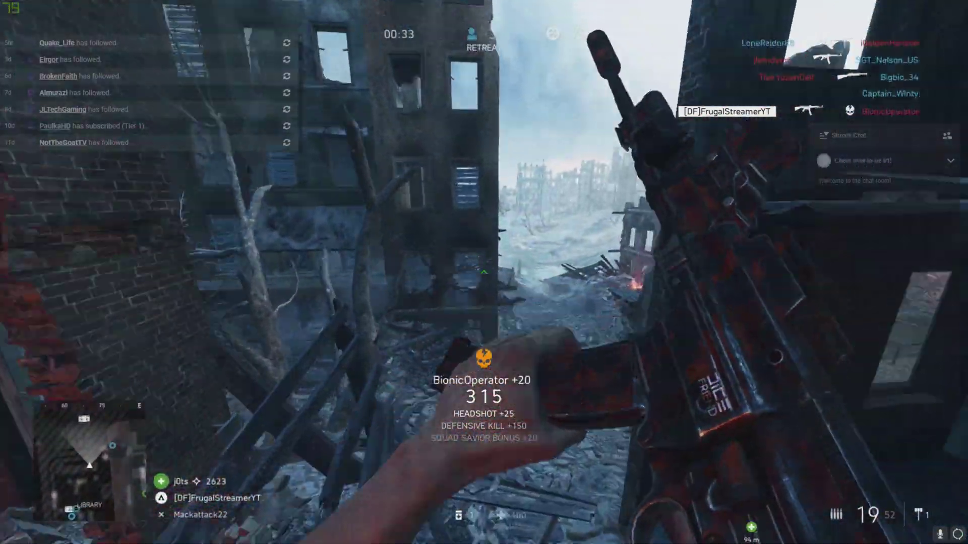
{"action": "key", "text": "w"}
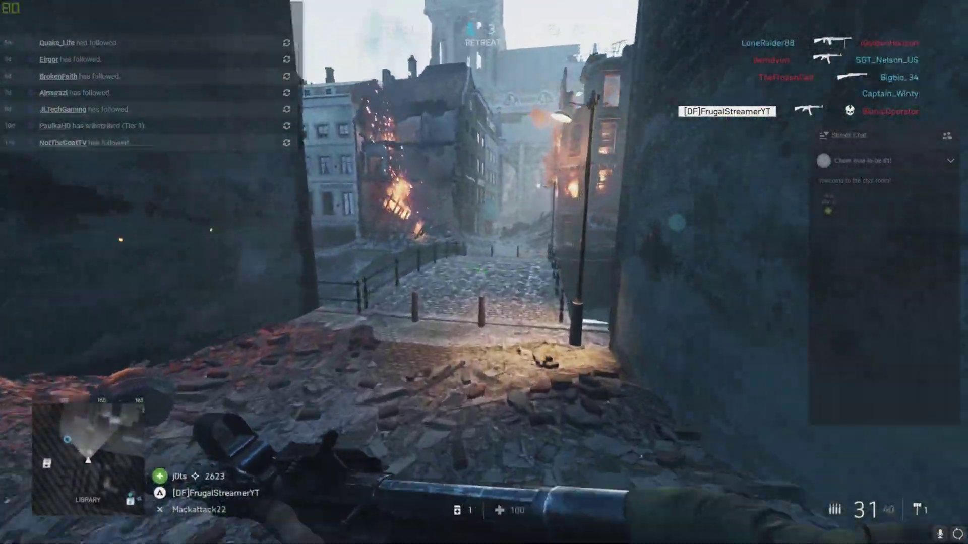
{"action": "key", "text": "w"}
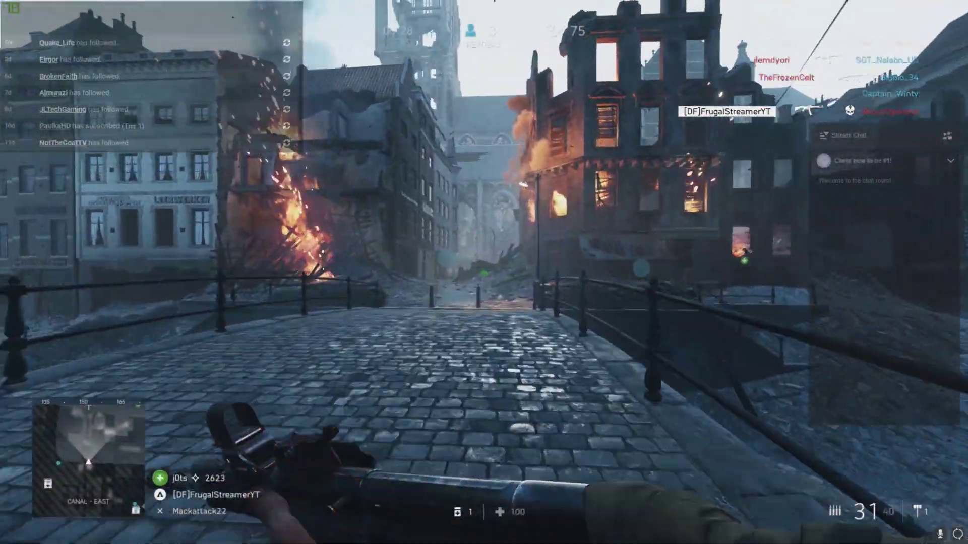
{"action": "key", "text": "w"}
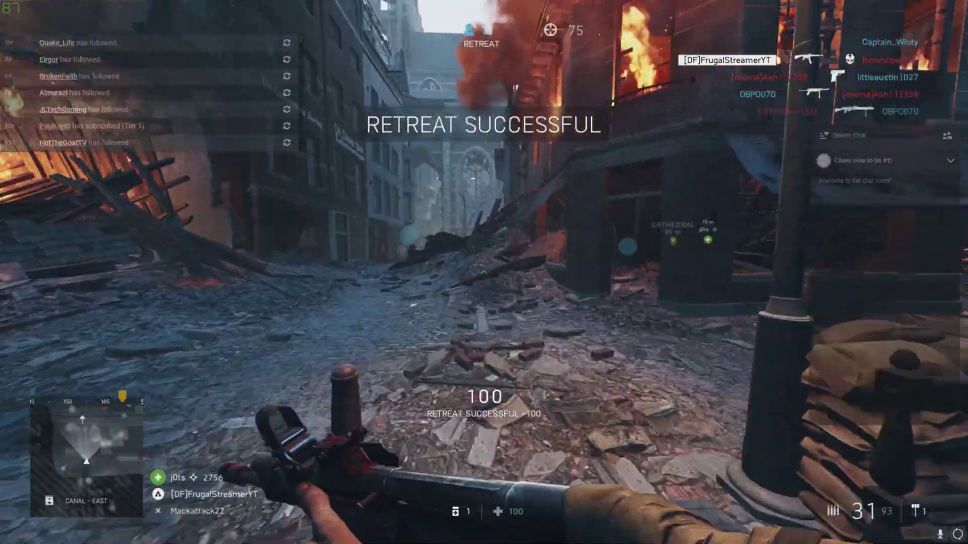
{"action": "key", "text": "w"}
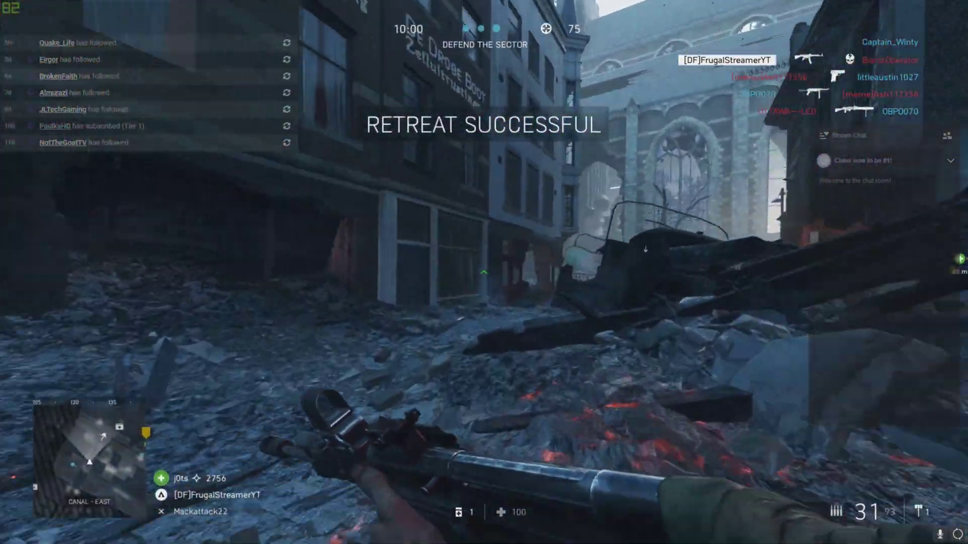
{"action": "key", "text": "w"}
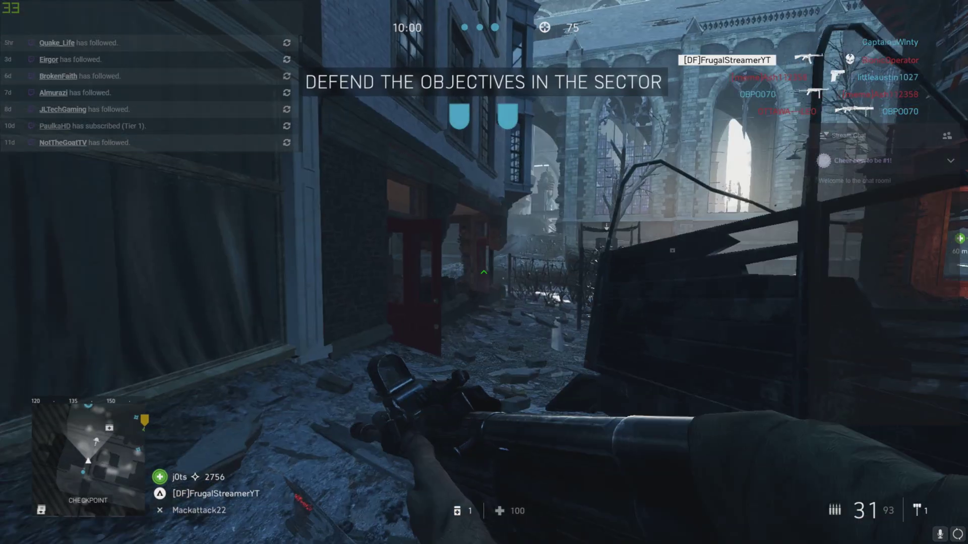
{"action": "key", "text": "w"}
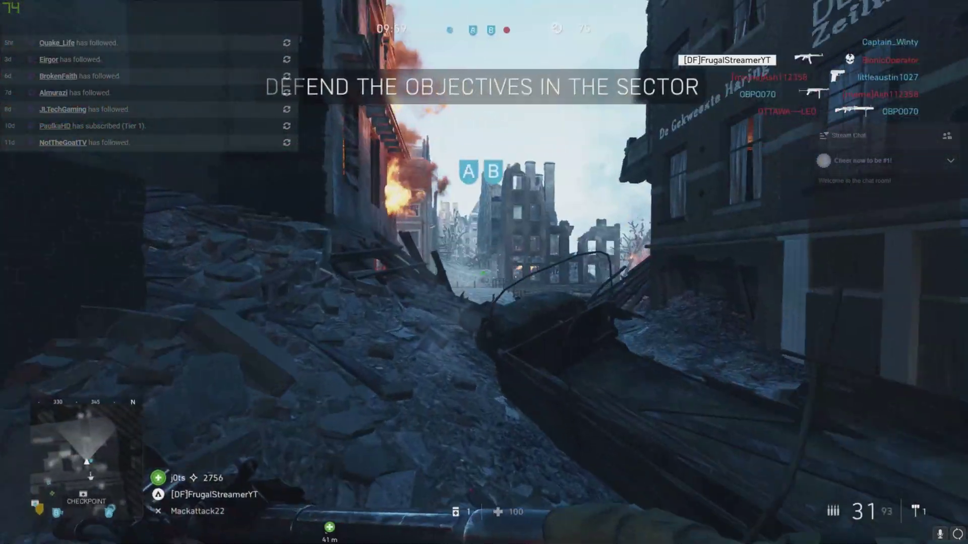
{"action": "right_click", "coordinate": [483, 272]}
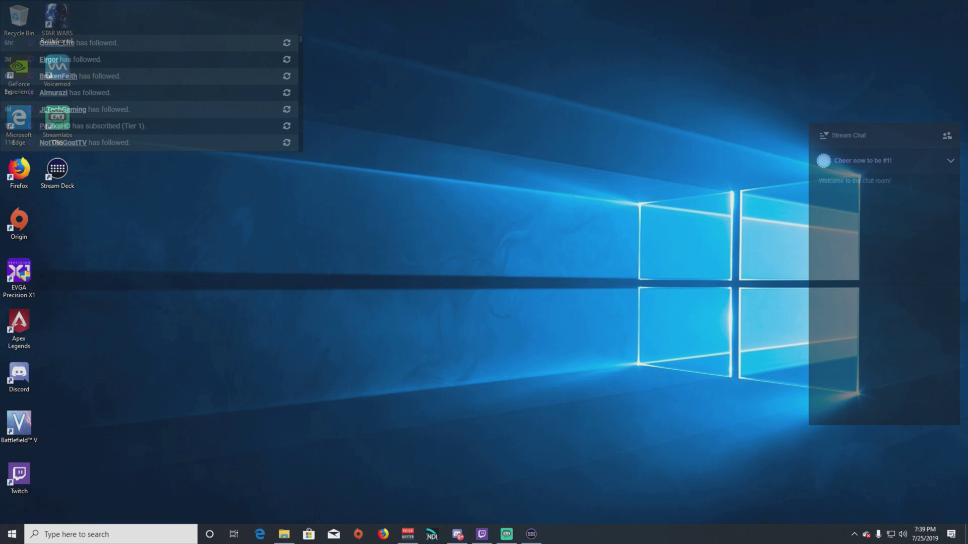
Switch to Streamlabs OBS and examine the Toggle in-game overlay hotkey in the Hotkeys settings, then close them.
{"action": "left_click", "coordinate": [506, 535]}
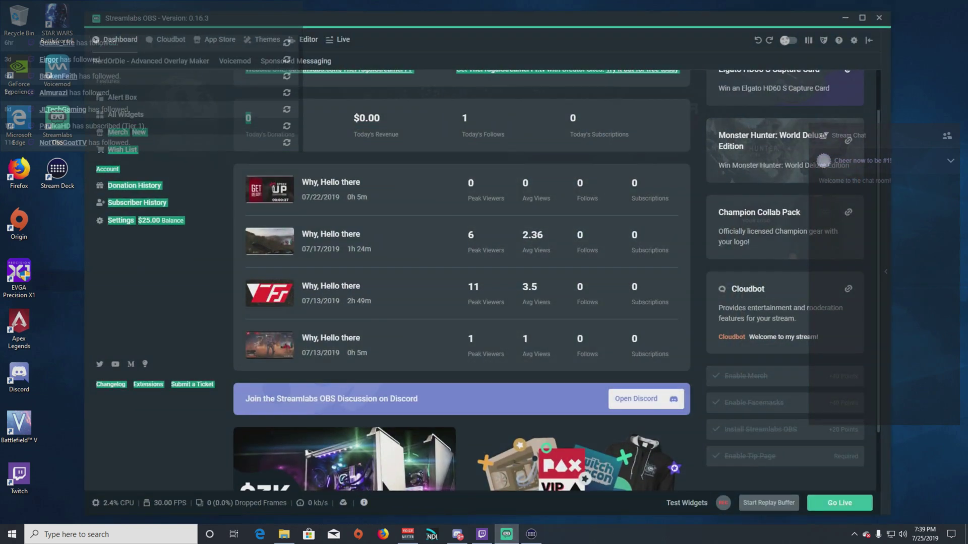
{"action": "left_click", "coordinate": [853, 40]}
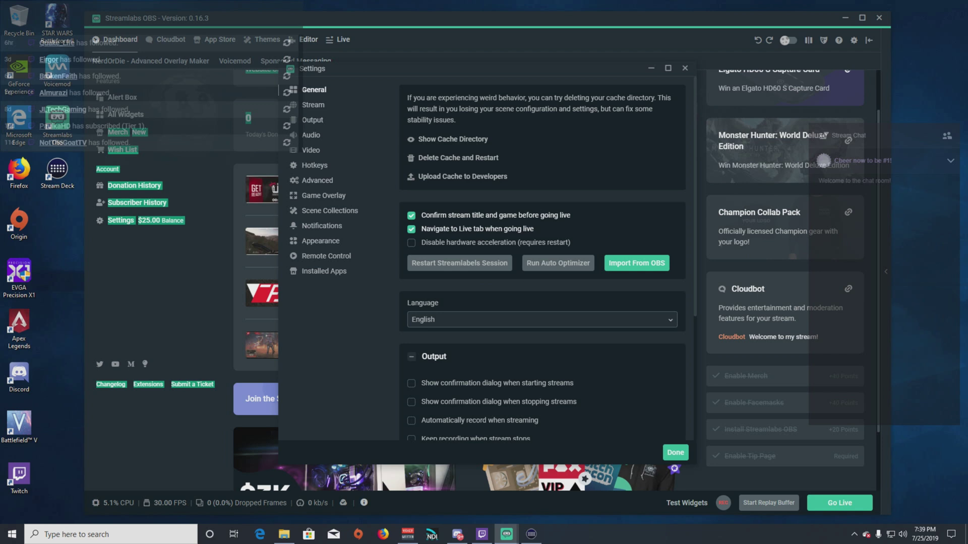
{"action": "left_click", "coordinate": [314, 166]}
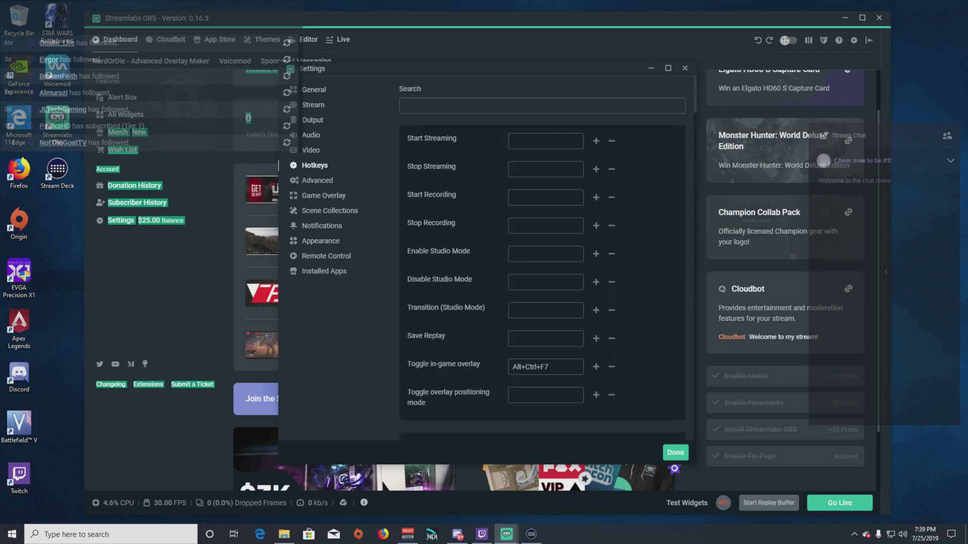
{"action": "scroll", "coordinate": [542, 252], "scroll_direction": "down", "scroll_amount": 1}
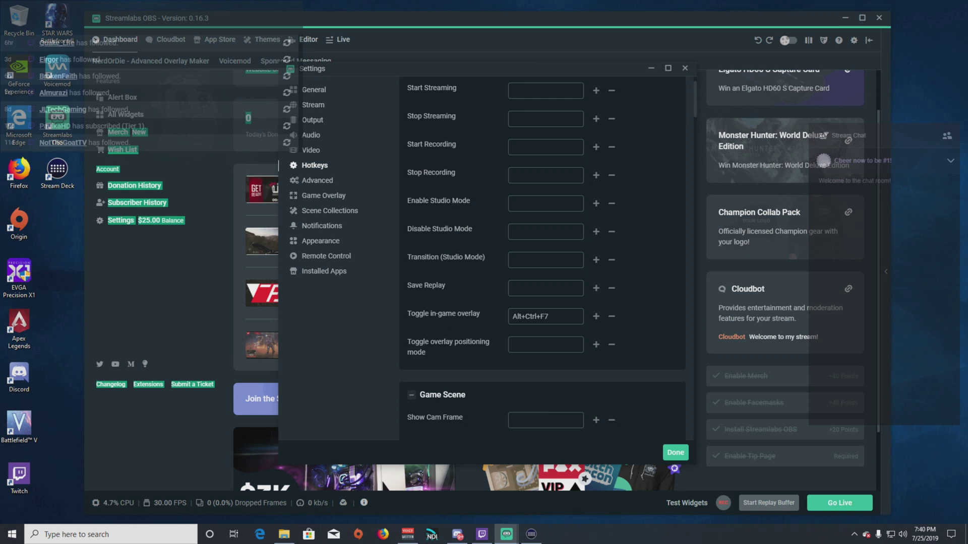
{"action": "key", "text": "Escape"}
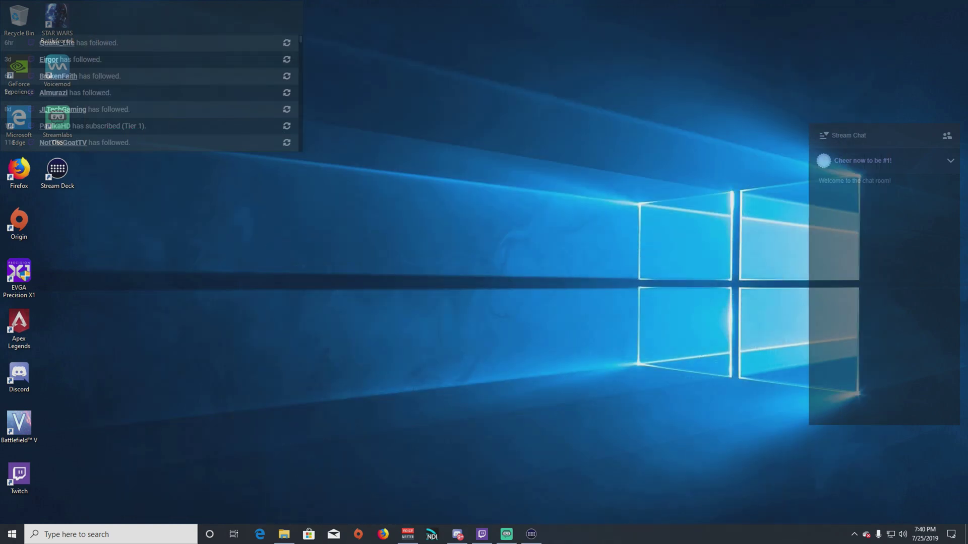
Switch to Stream Deck, review the System actions and the In Game Overlay key's Hotkey Switch configuration, then close the window.
{"action": "left_click", "coordinate": [57, 172]}
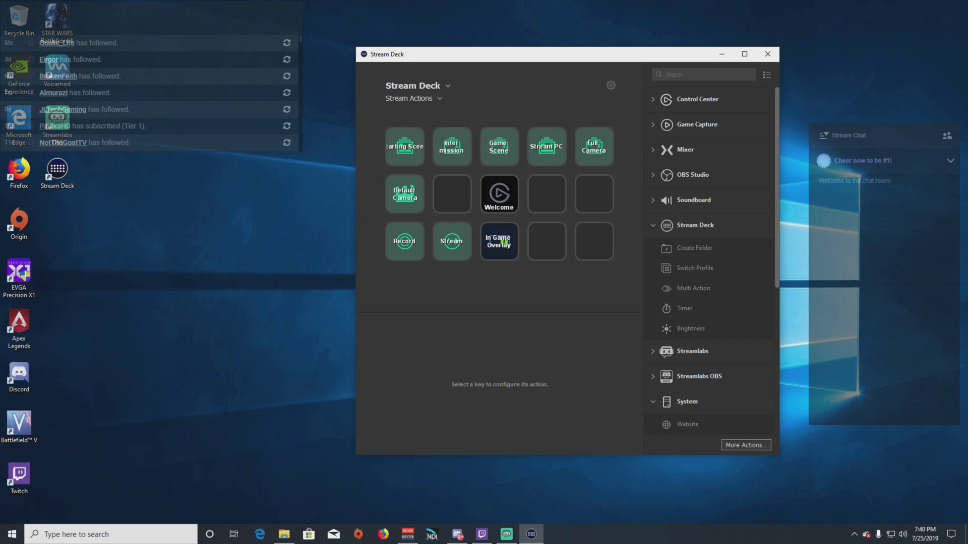
{"action": "scroll", "coordinate": [709, 261], "scroll_direction": "down", "scroll_amount": 1}
{"action": "scroll", "coordinate": [709, 262], "scroll_direction": "up", "scroll_amount": 1}
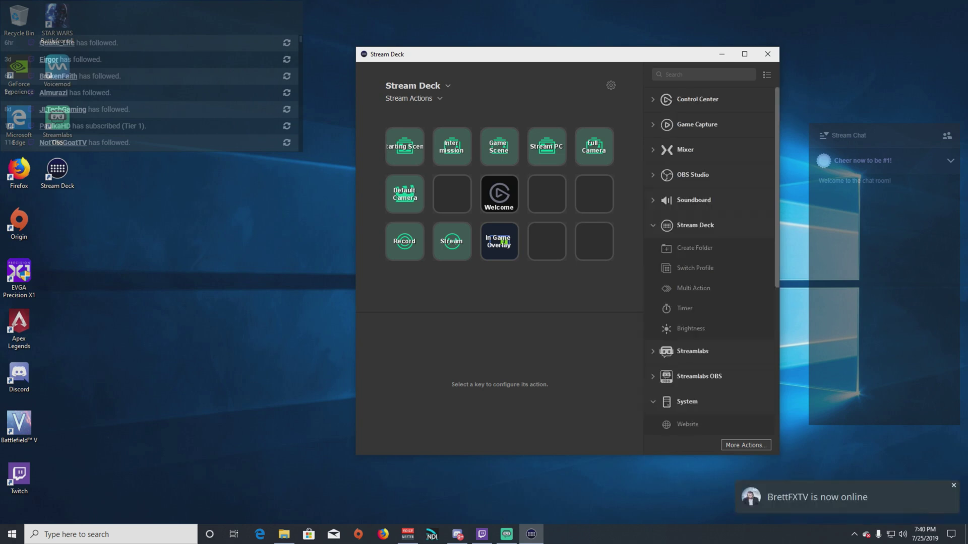
{"action": "scroll", "coordinate": [708, 263], "scroll_direction": "down", "scroll_amount": 5}
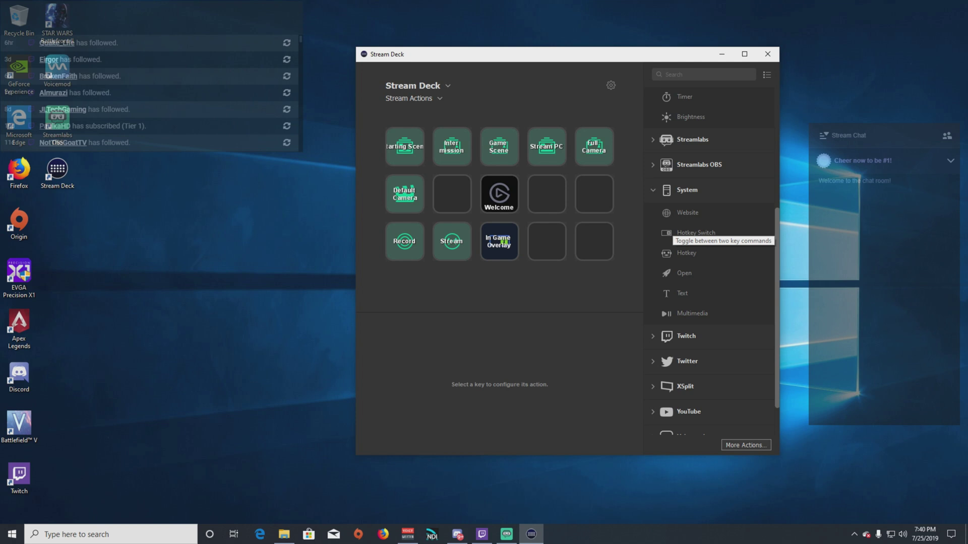
{"action": "left_click", "coordinate": [498, 241]}
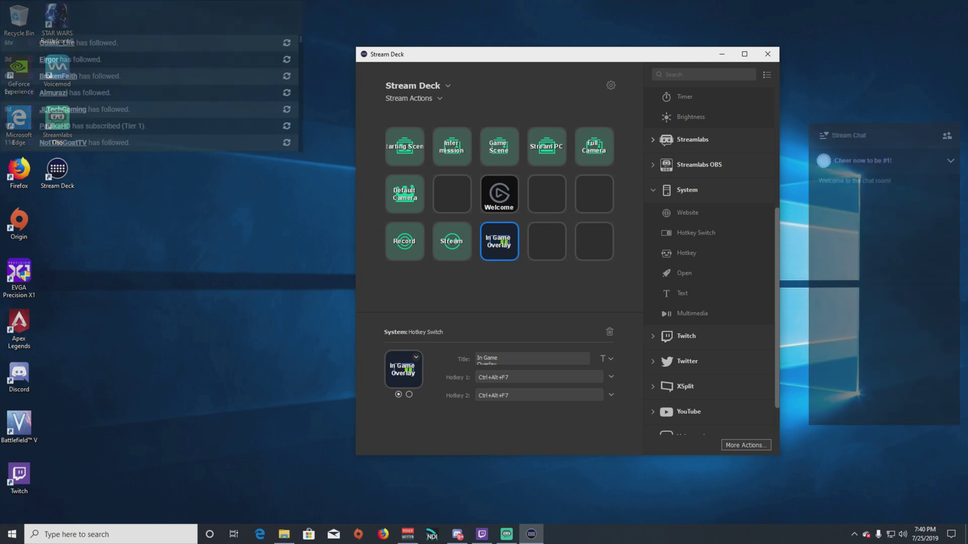
{"action": "left_click", "coordinate": [767, 54]}
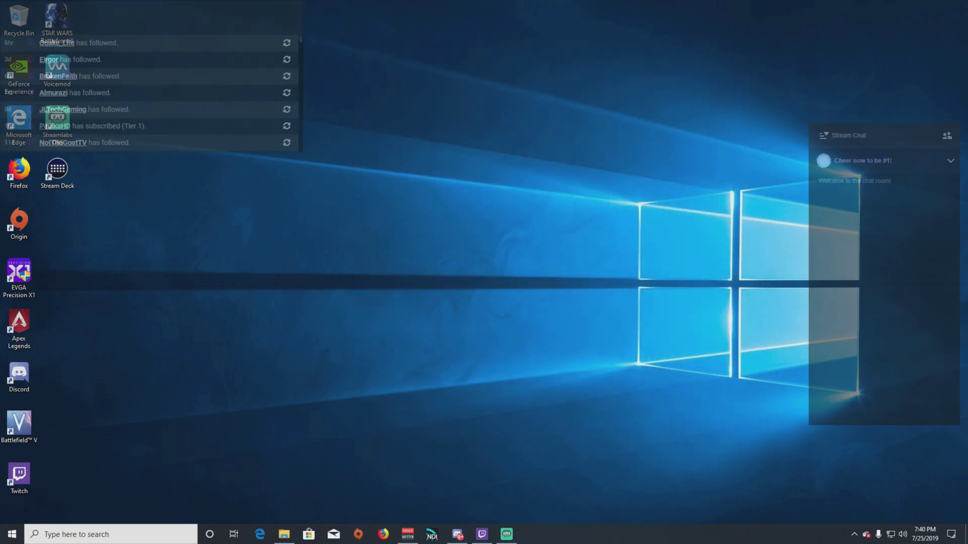